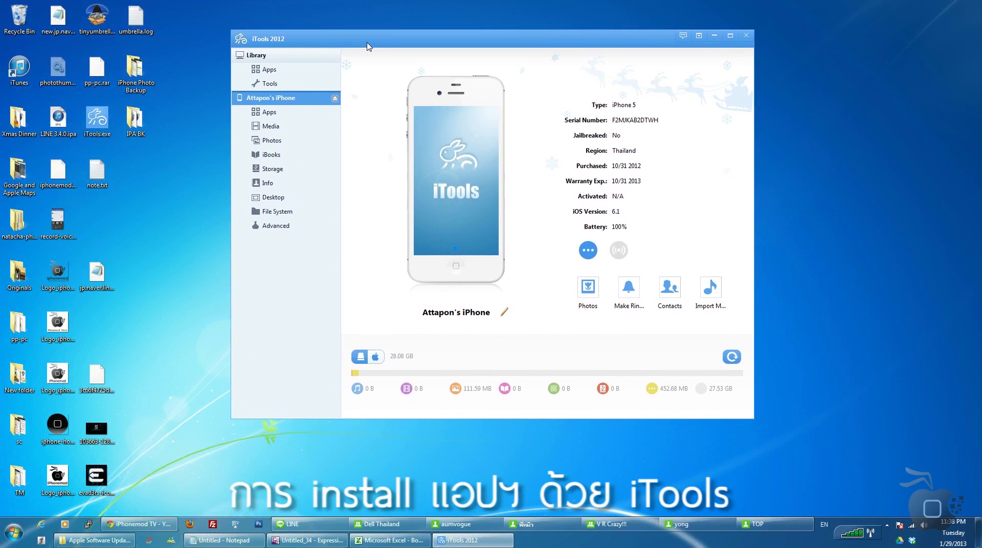
- Open the list of apps installed on the connected iPhone
{"action": "left_click", "coordinate": [269, 113]}
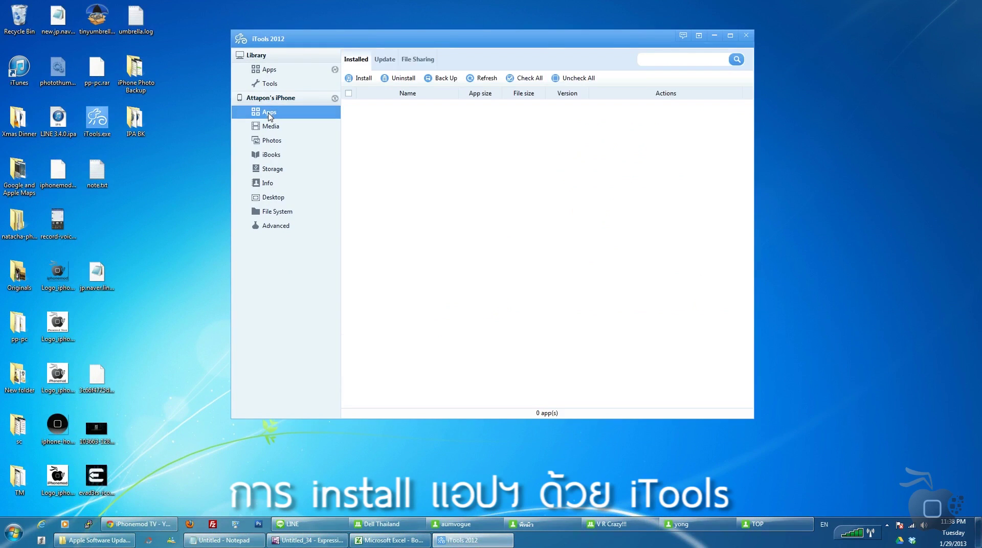
{"action": "left_click_drag", "start_coordinate": [414, 42], "coordinate": [529, 45]}
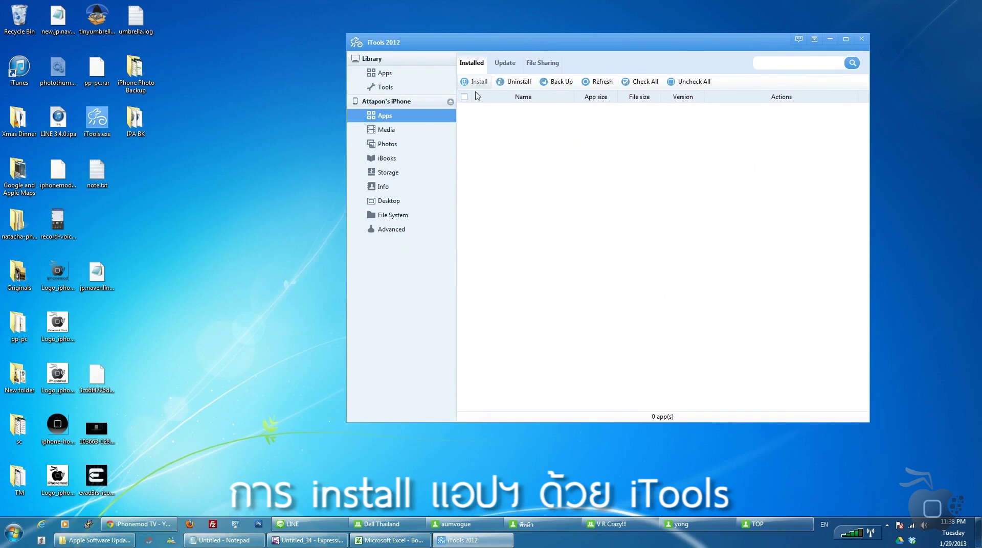
{"action": "left_click", "coordinate": [389, 102]}
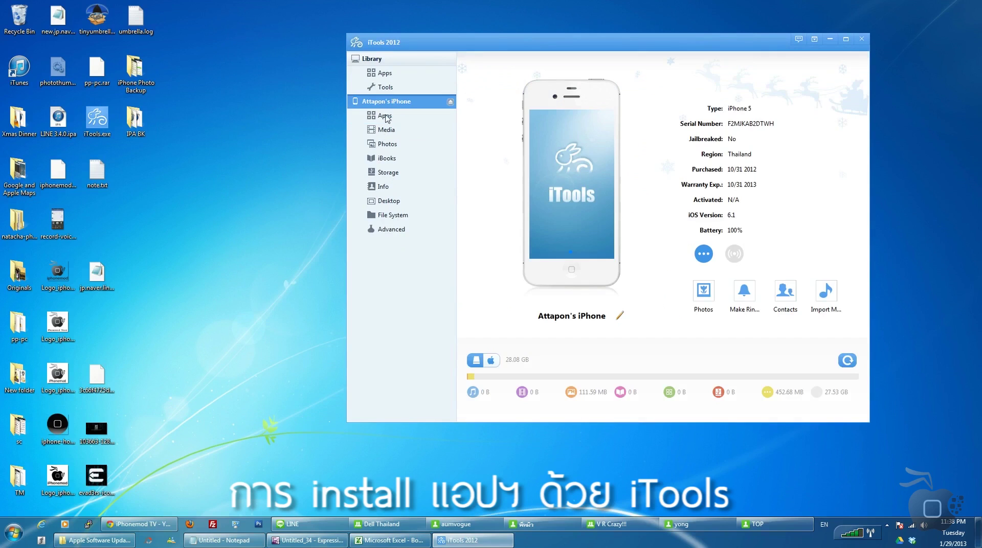
{"action": "left_click", "coordinate": [388, 117]}
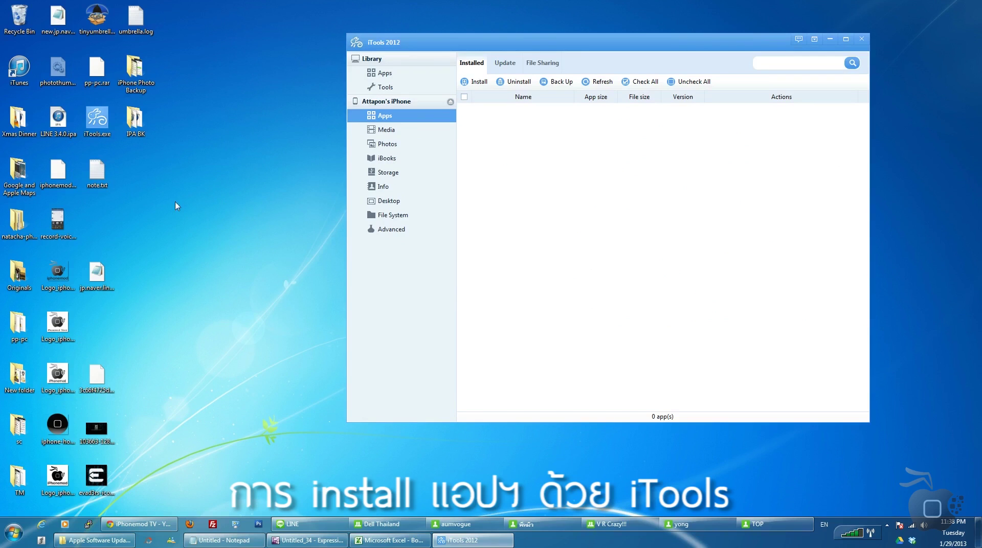
- Open the IPA BK folder from the desktop beside the iTools window and look over its backed-up app files
{"action": "double_click", "coordinate": [134, 119]}
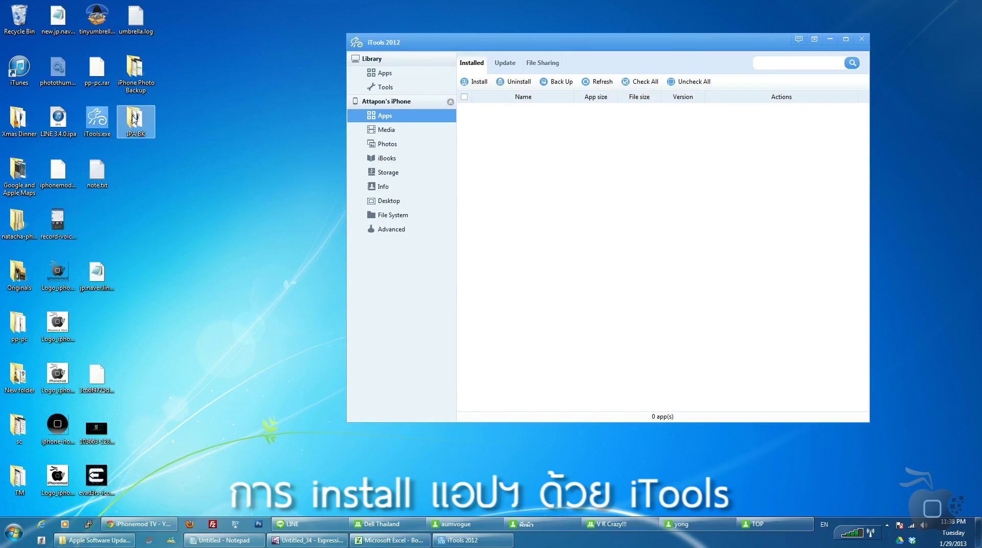
{"action": "key", "text": "super+Left"}
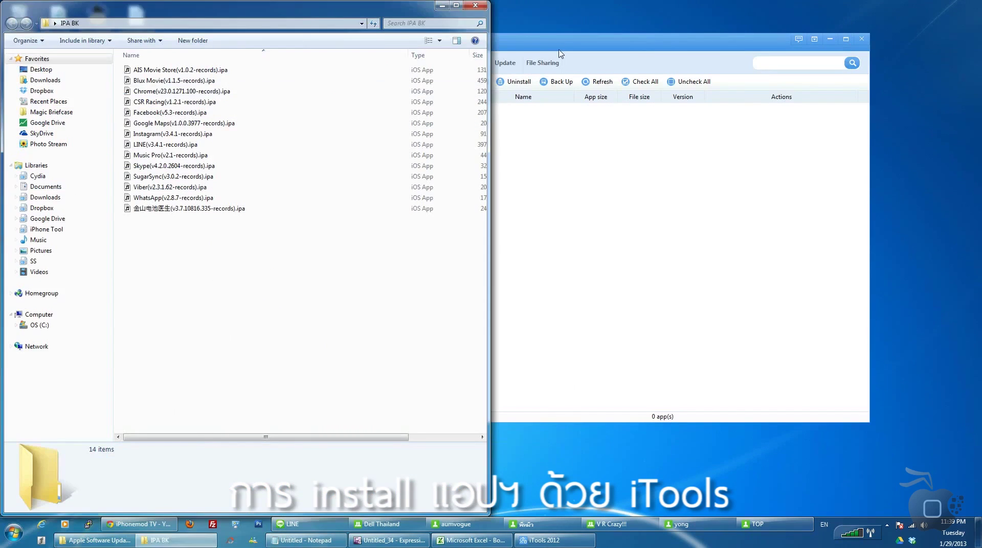
{"action": "left_click_drag", "start_coordinate": [561, 53], "coordinate": [625, 70]}
{"action": "left_click_drag", "start_coordinate": [259, 303], "coordinate": [149, 66]}
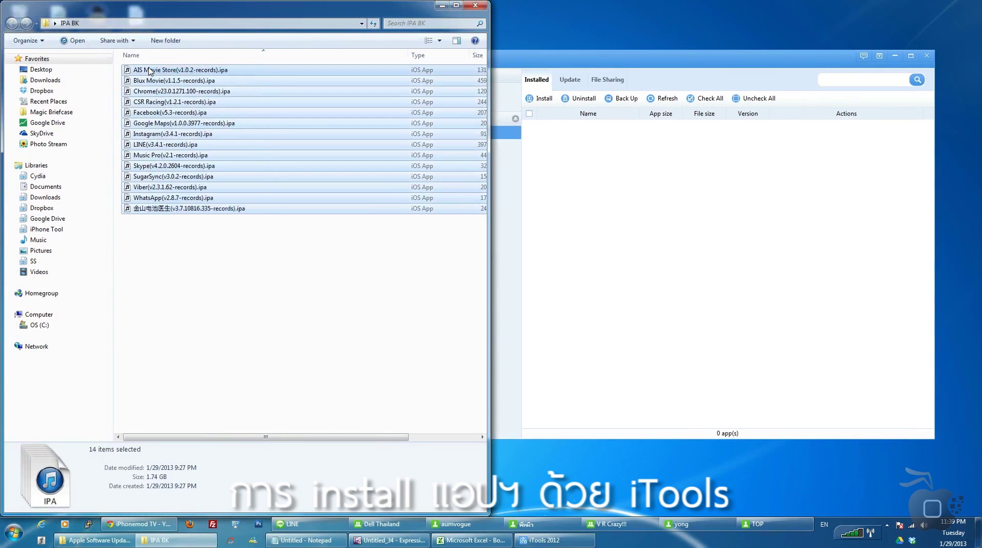
{"action": "left_click", "coordinate": [256, 327]}
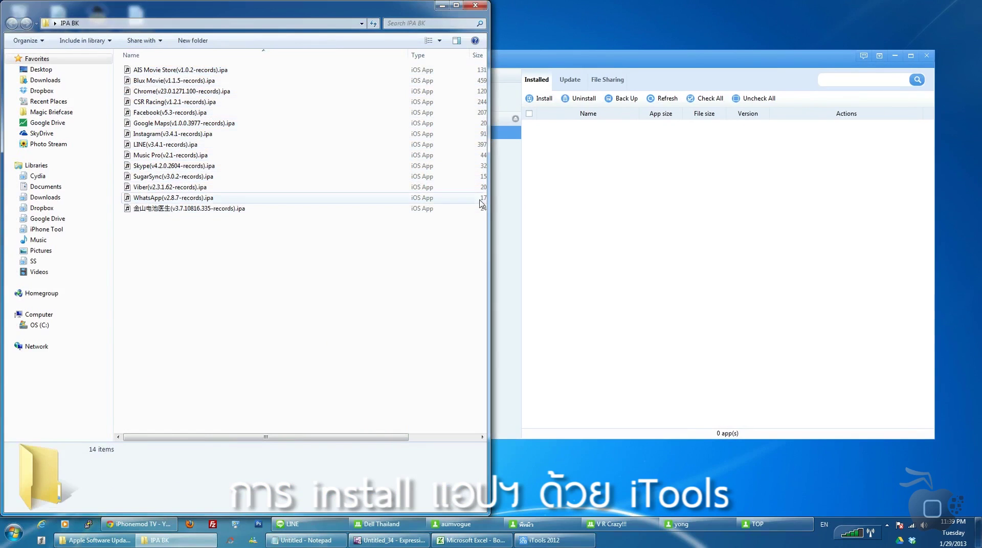
{"action": "left_click_drag", "start_coordinate": [491, 197], "coordinate": [407, 188]}
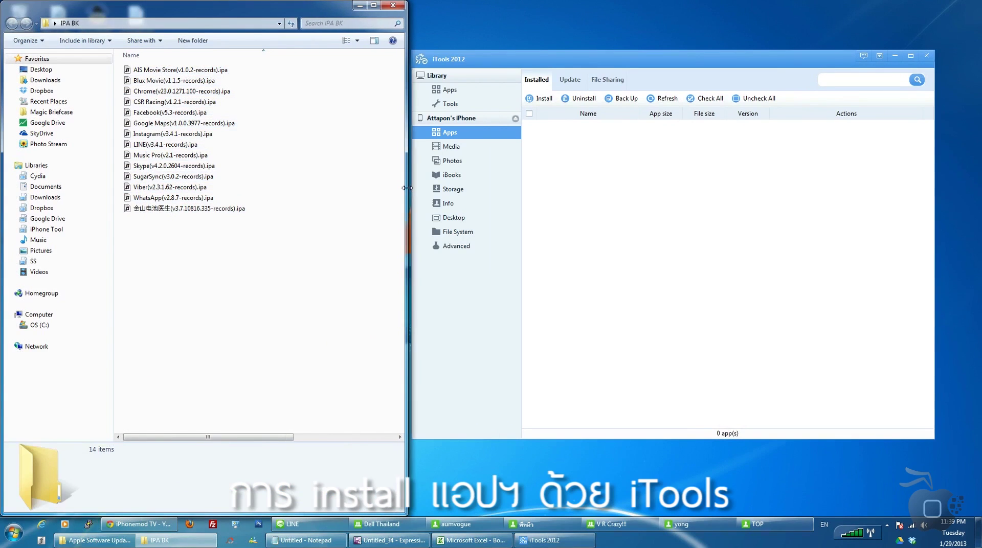
{"action": "left_click", "coordinate": [602, 202]}
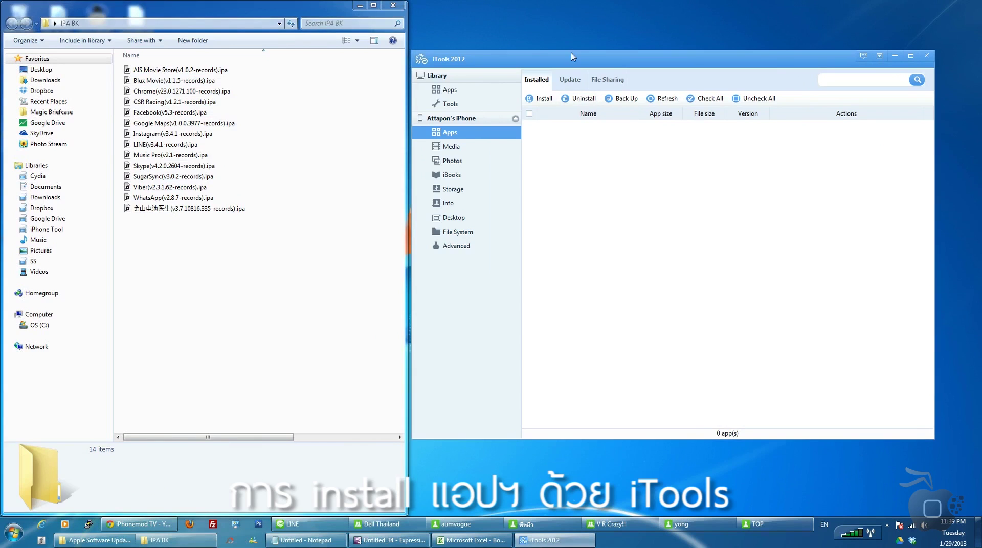
- Install LINE(v3.4.1-records).ipa from the IPA BK folder onto the iPhone and close the separate folder window
{"action": "left_click", "coordinate": [543, 100]}
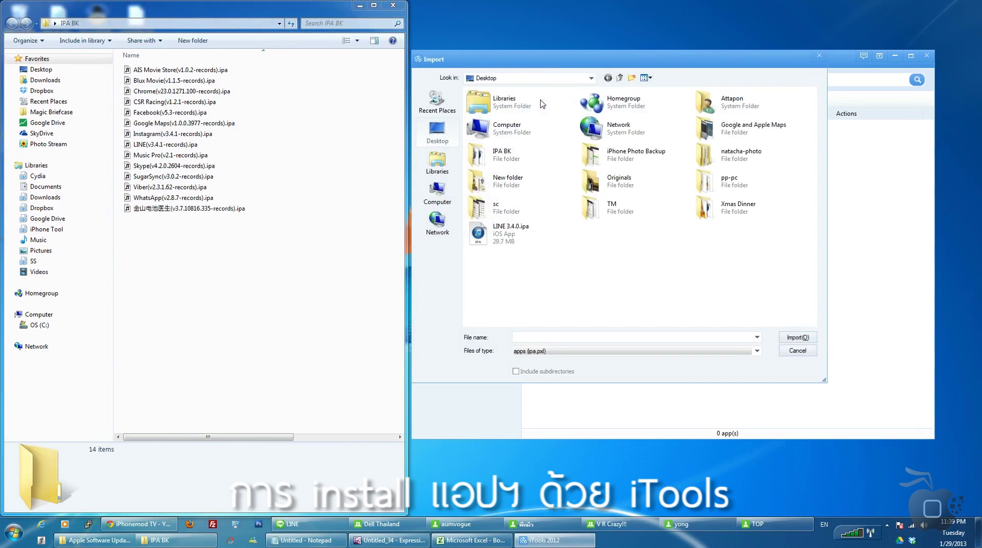
{"action": "double_click", "coordinate": [492, 153]}
{"action": "left_click", "coordinate": [392, 5]}
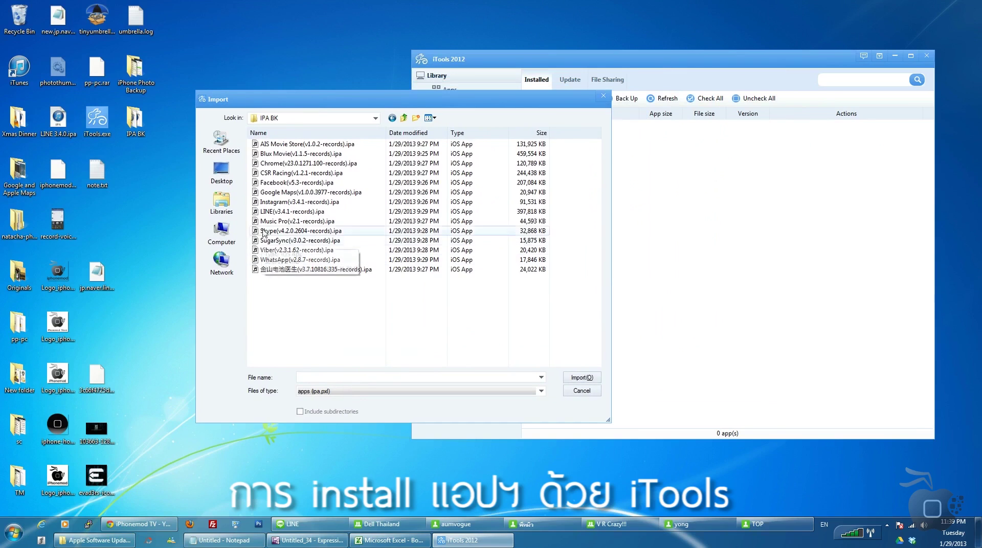
{"action": "double_click", "coordinate": [289, 211]}
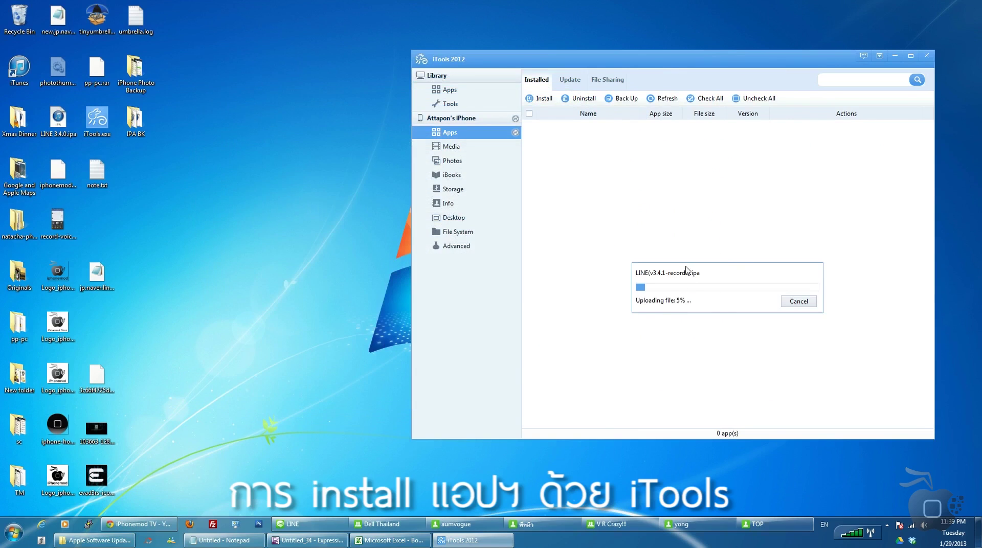
{"action": "left_click_drag", "start_coordinate": [592, 59], "coordinate": [422, 52]}
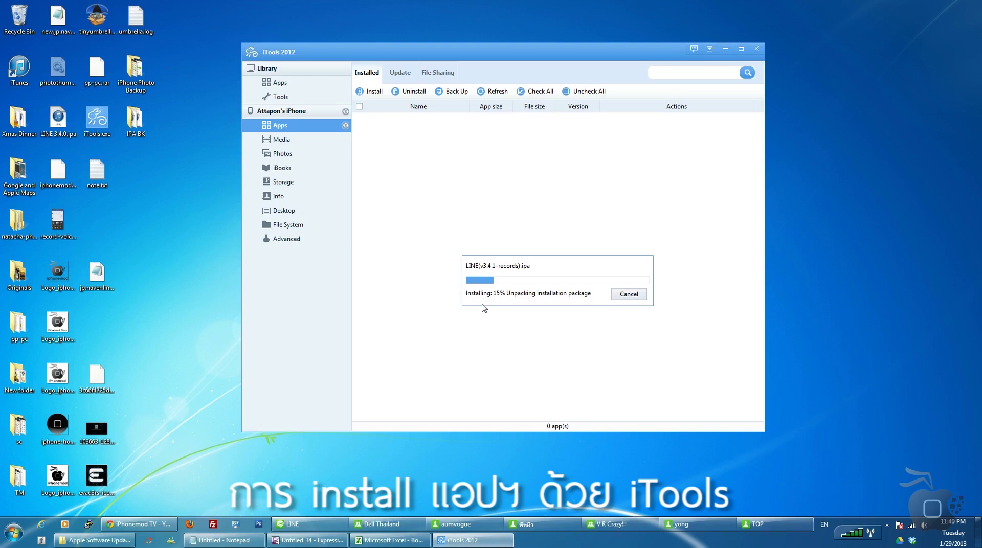
- Open the iPhone Photo Backup folder from the desktop, look through its backed-up images and minimise it
{"action": "left_click_drag", "start_coordinate": [471, 58], "coordinate": [675, 71]}
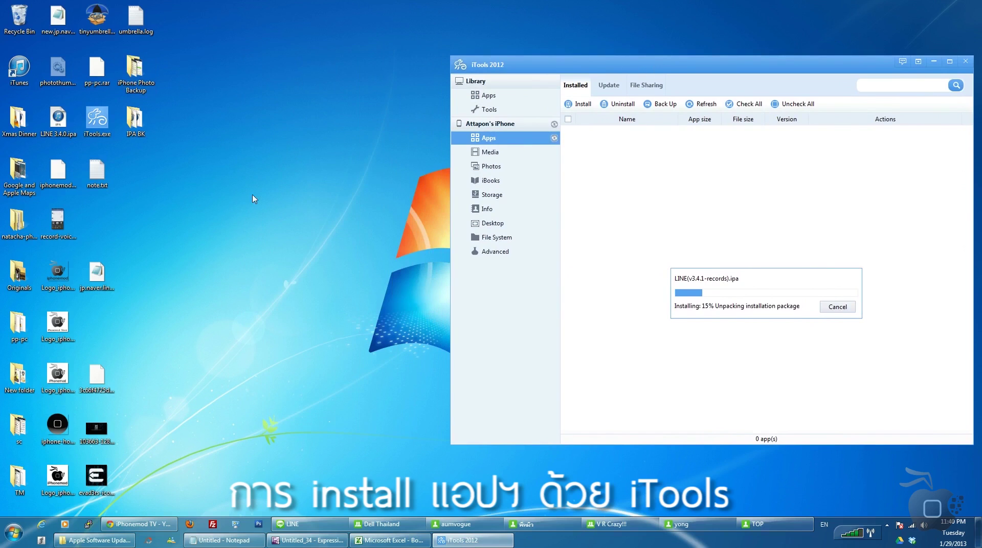
{"action": "mouse_move", "coordinate": [138, 524]}
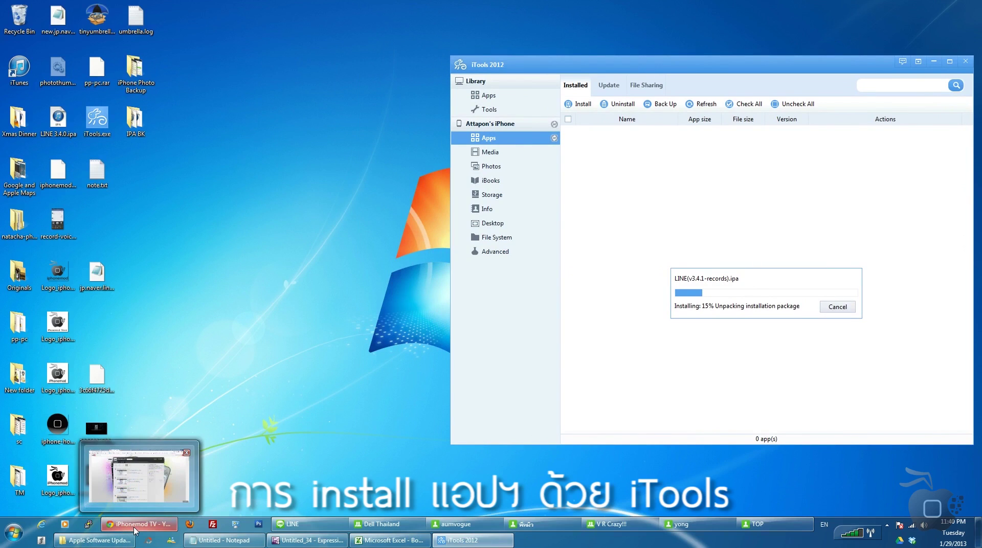
{"action": "double_click", "coordinate": [134, 69]}
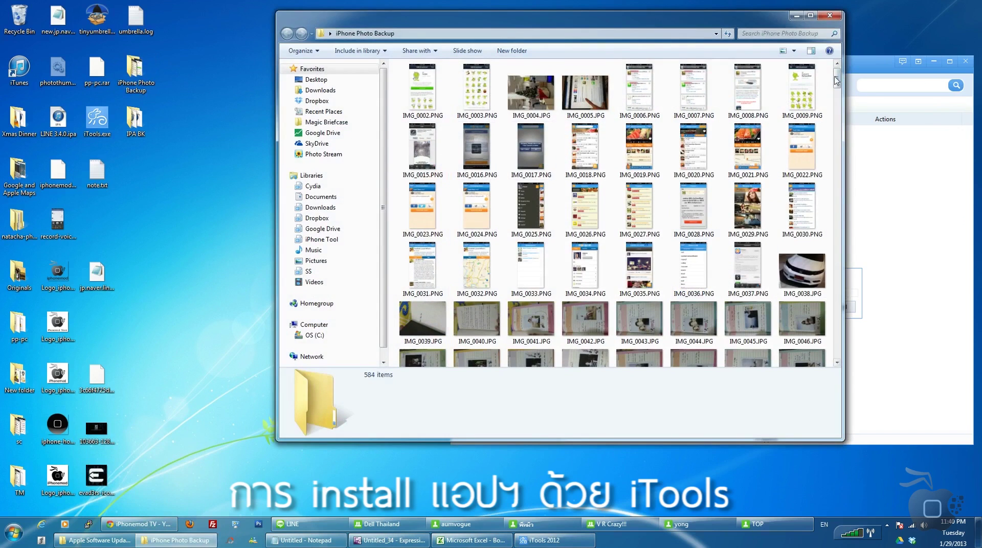
{"action": "left_click_drag", "start_coordinate": [837, 79], "coordinate": [837, 324]}
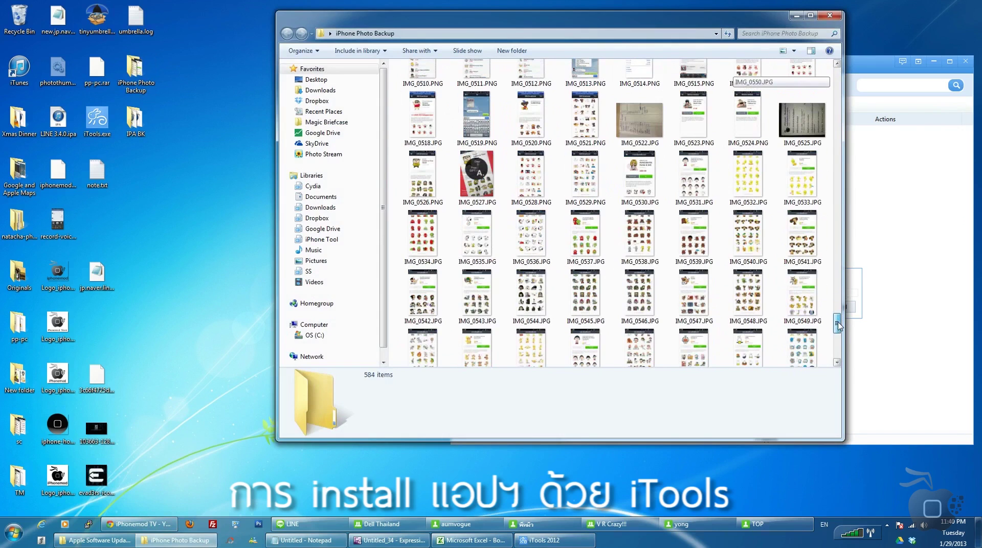
{"action": "left_click", "coordinate": [796, 16]}
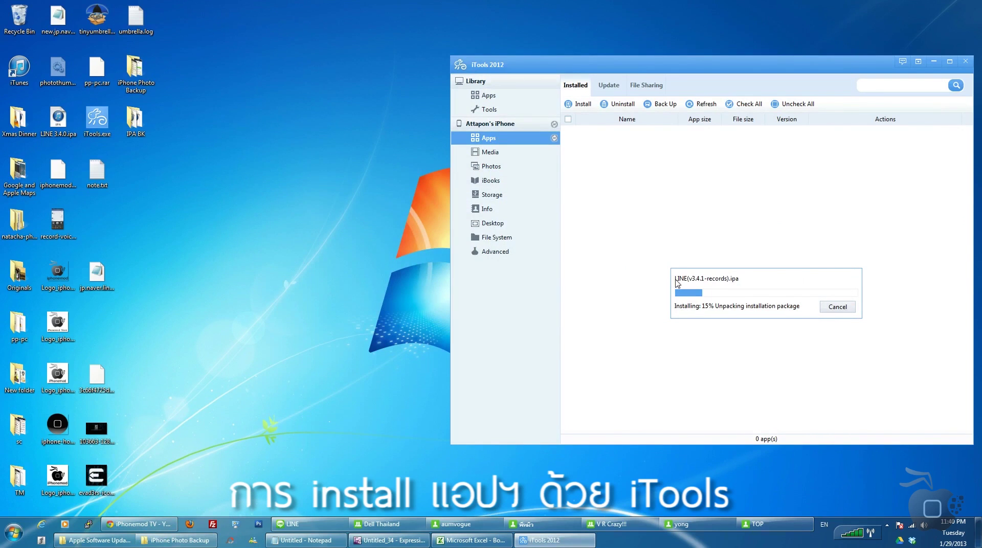
- Switch to Chrome and go from the iOS 6.1 download article to the iPhonemod home page
{"action": "left_click", "coordinate": [167, 524]}
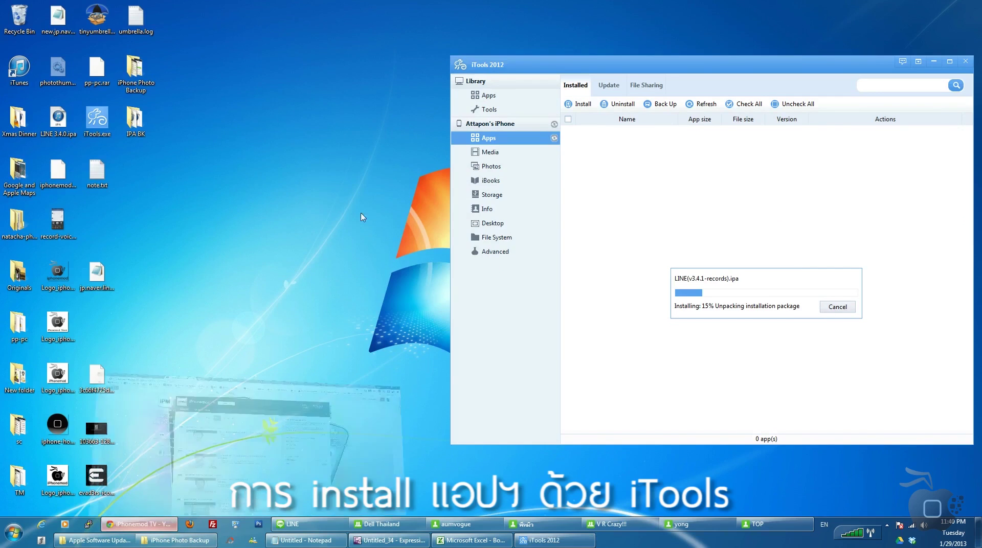
{"action": "left_click", "coordinate": [445, 6]}
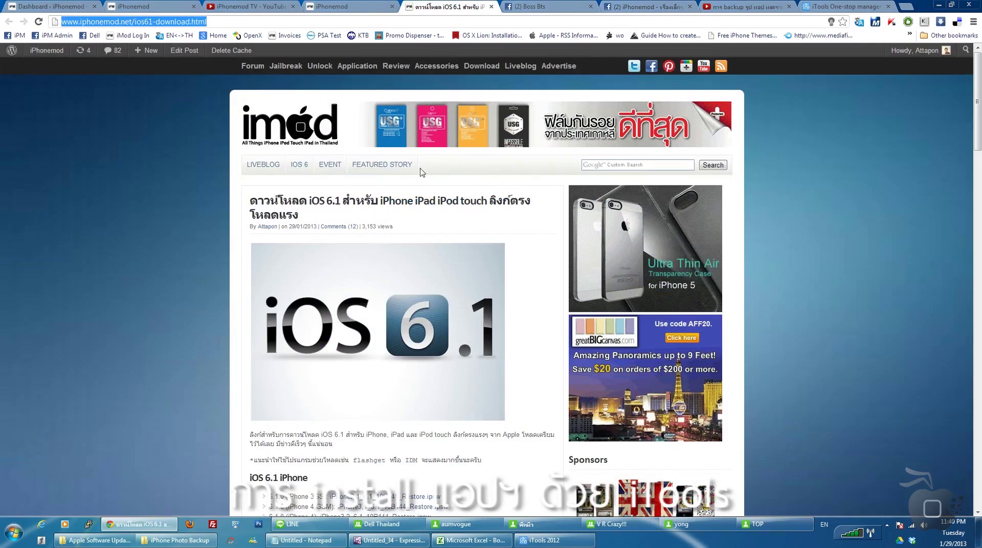
{"action": "left_click", "coordinate": [289, 140]}
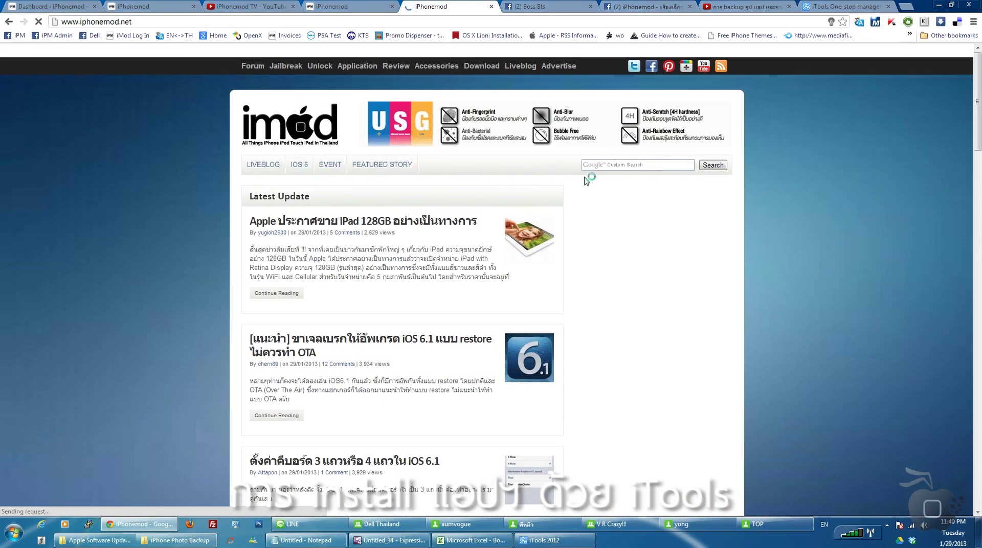
- Search the iPhonemod site for drop2roll
{"action": "left_click", "coordinate": [601, 167]}
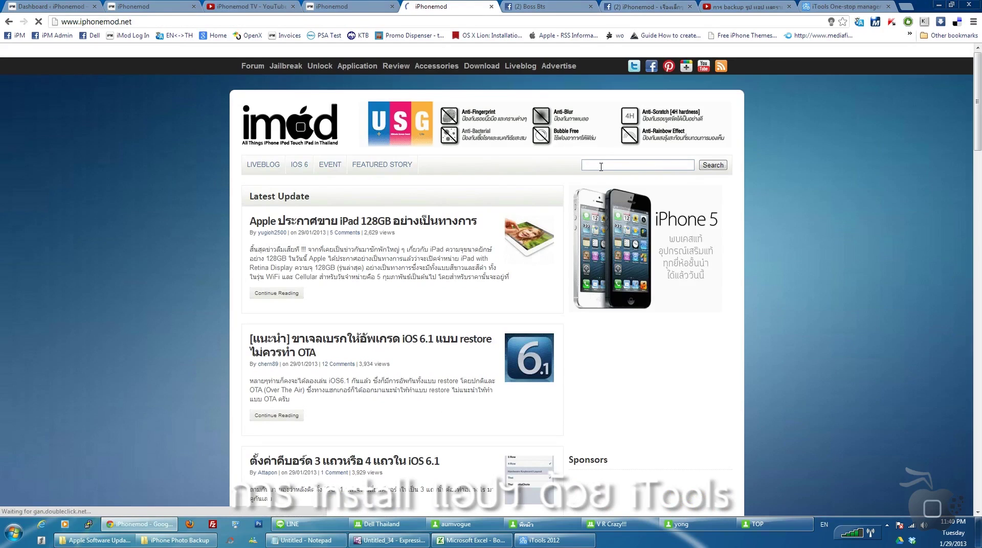
{"action": "type", "text": "drop"}
{"action": "key", "text": "Down"}
{"action": "key", "text": "Return"}
{"action": "left_click", "coordinate": [619, 165]}
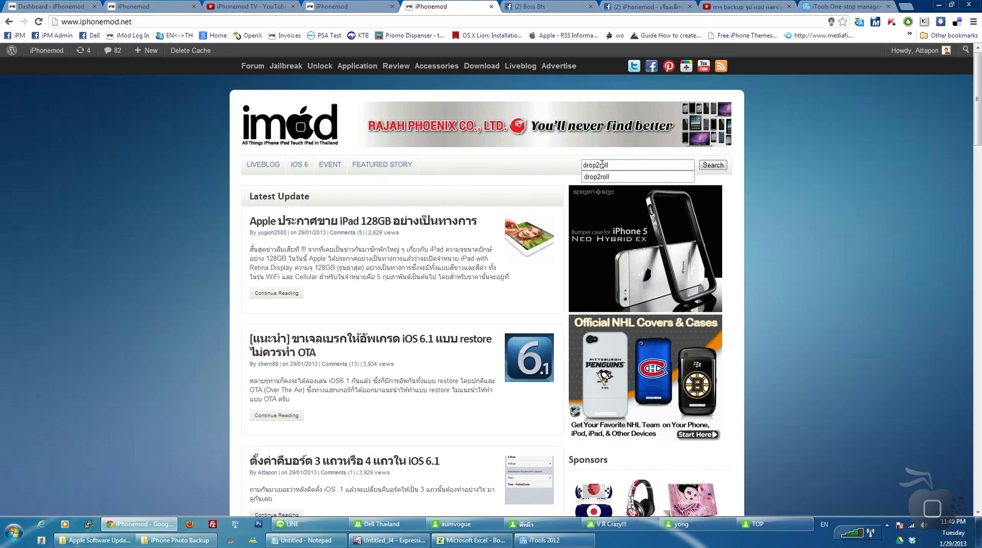
{"action": "left_click", "coordinate": [710, 169]}
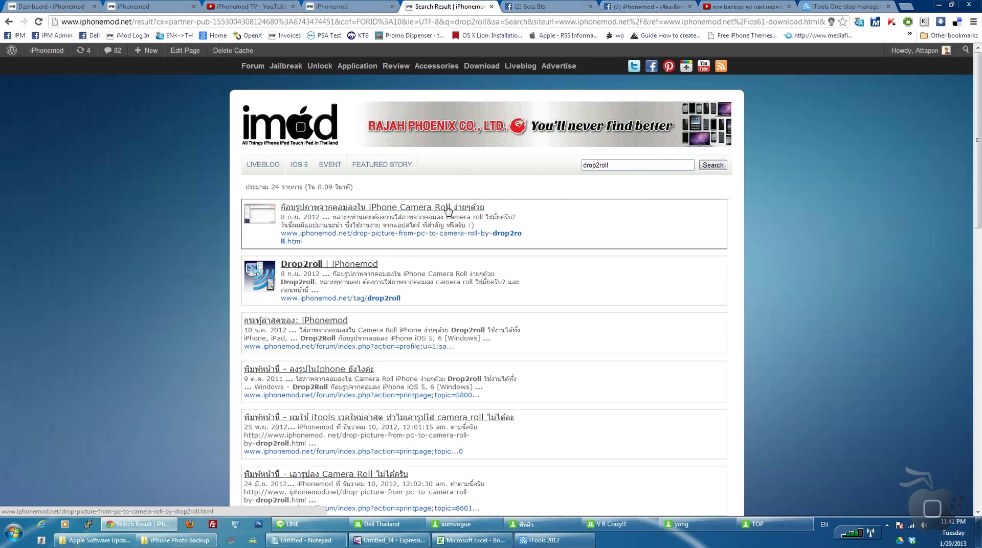
- Open the article on copying pictures to the iPhone Camera Roll with Drop2roll and examine its instructions and video tutorials
{"action": "left_click", "coordinate": [368, 209]}
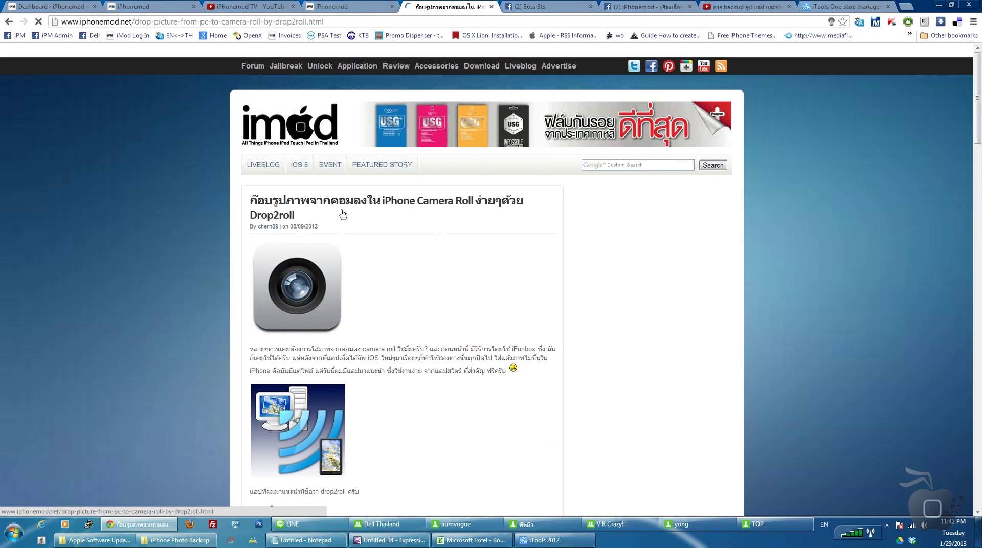
{"action": "scroll", "coordinate": [251, 293], "scroll_direction": "down", "scroll_amount": 6}
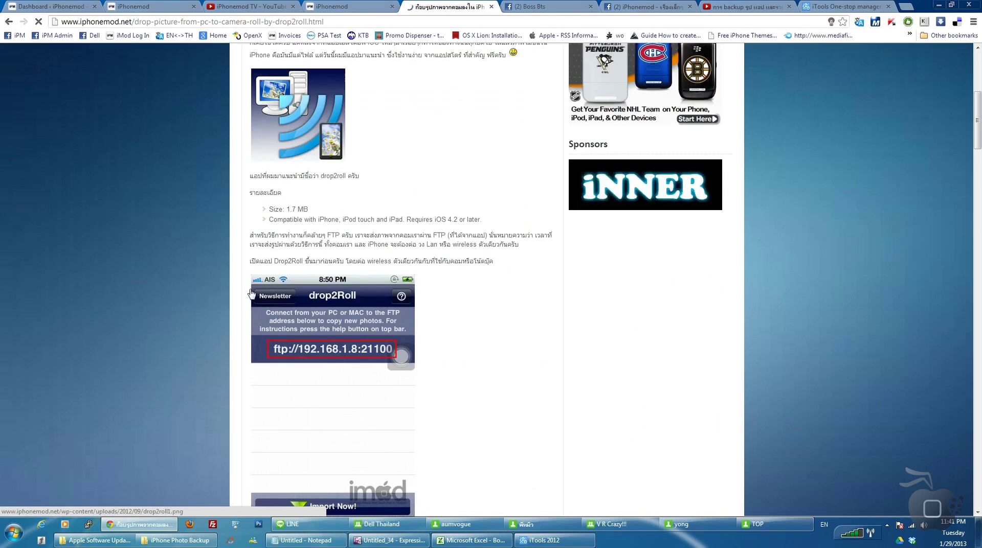
{"action": "scroll", "coordinate": [324, 215], "scroll_direction": "down", "scroll_amount": 5}
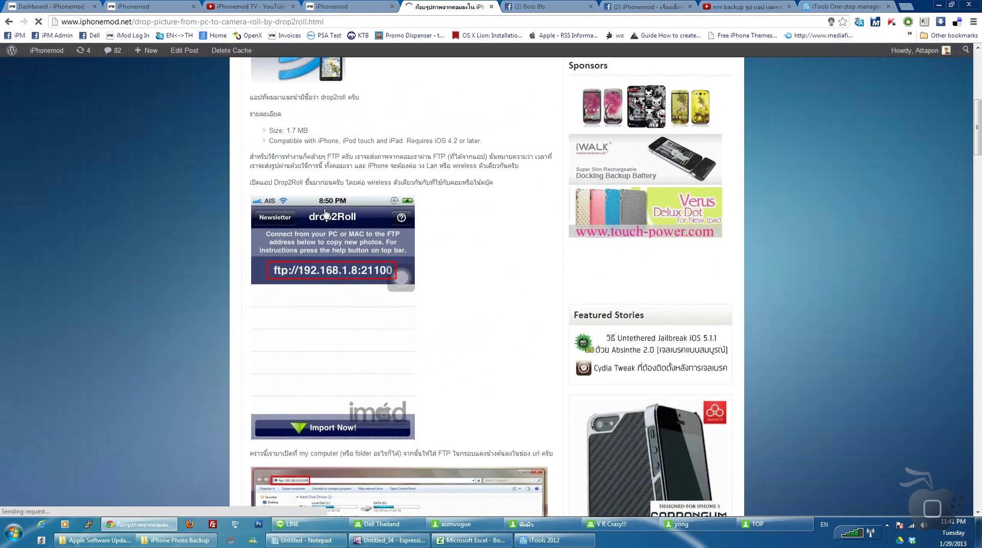
{"action": "scroll", "coordinate": [325, 213], "scroll_direction": "down", "scroll_amount": 3}
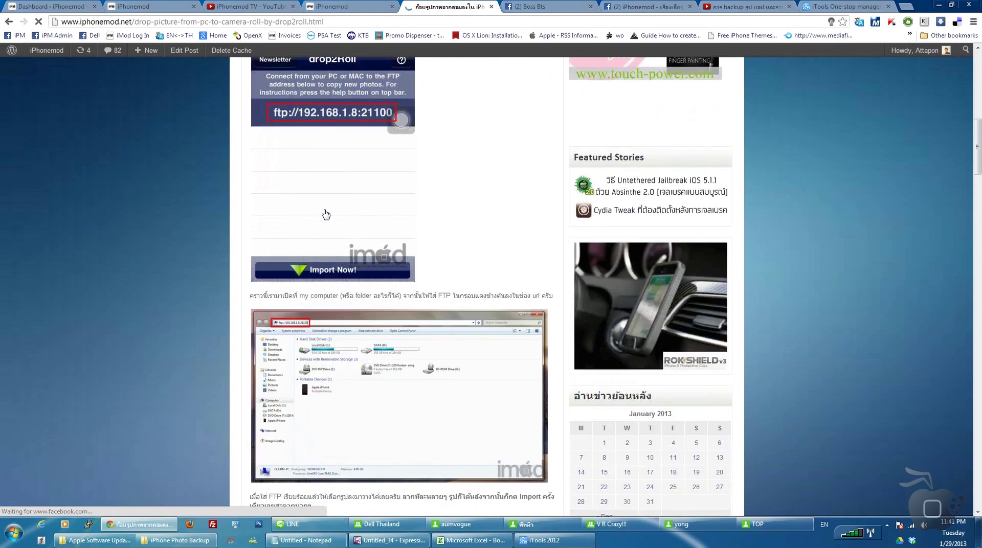
{"action": "scroll", "coordinate": [307, 296], "scroll_direction": "down", "scroll_amount": 14}
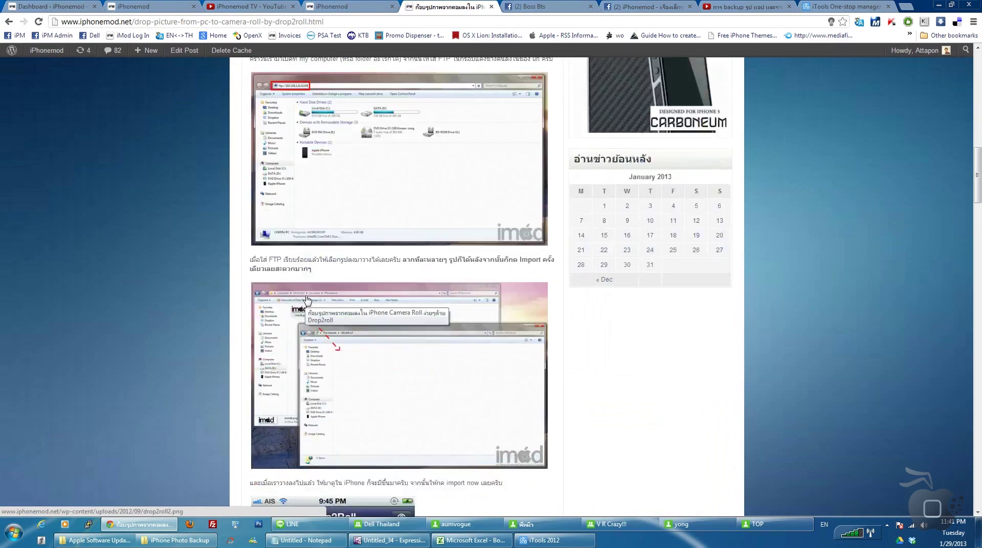
{"action": "scroll", "coordinate": [307, 299], "scroll_direction": "down", "scroll_amount": 18}
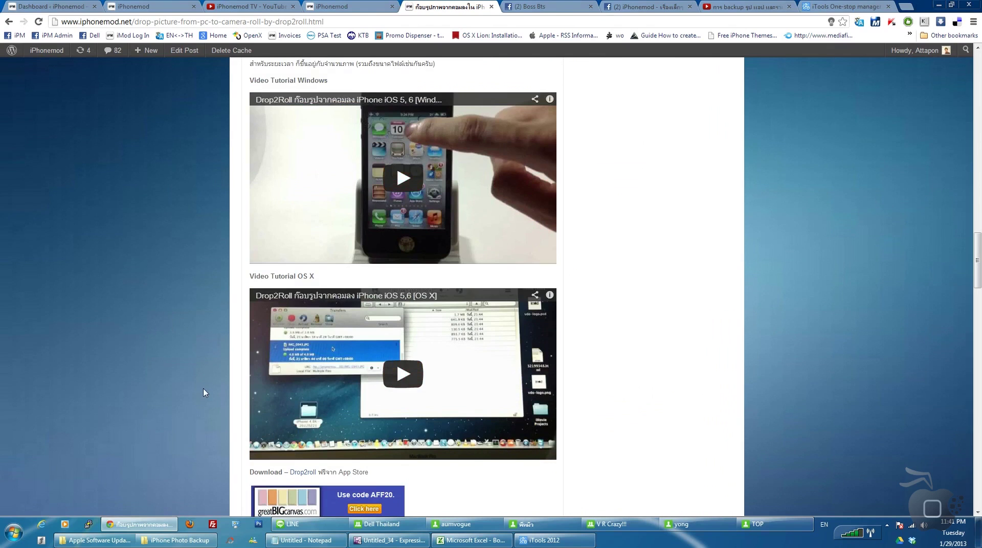
{"action": "scroll", "coordinate": [204, 393], "scroll_direction": "down", "scroll_amount": 5}
{"action": "scroll", "coordinate": [203, 392], "scroll_direction": "up", "scroll_amount": 6}
{"action": "scroll", "coordinate": [203, 393], "scroll_direction": "down", "scroll_amount": 2}
{"action": "scroll", "coordinate": [214, 351], "scroll_direction": "down", "scroll_amount": 2}
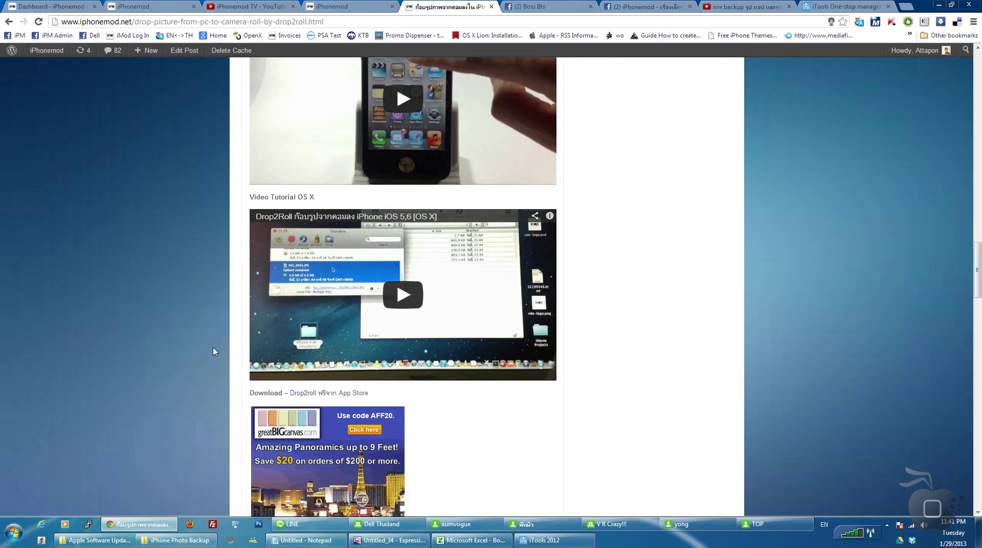
{"action": "scroll", "coordinate": [514, 306], "scroll_direction": "up", "scroll_amount": 2}
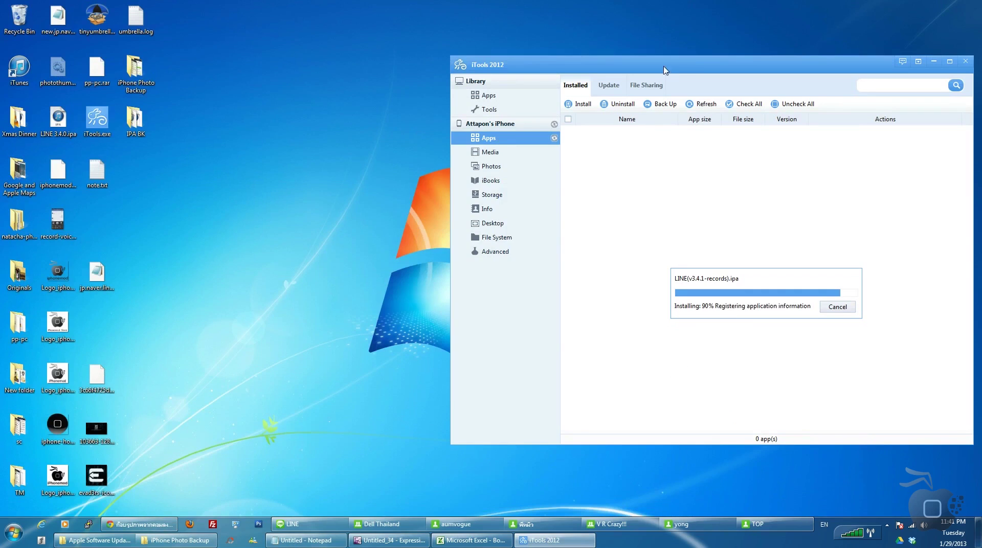
- Switch to Chrome, look through the Drop2roll article's import instructions and its Windows and OS X video tutorials, and minimise the browser
{"action": "left_click_drag", "start_coordinate": [674, 73], "coordinate": [478, 70]}
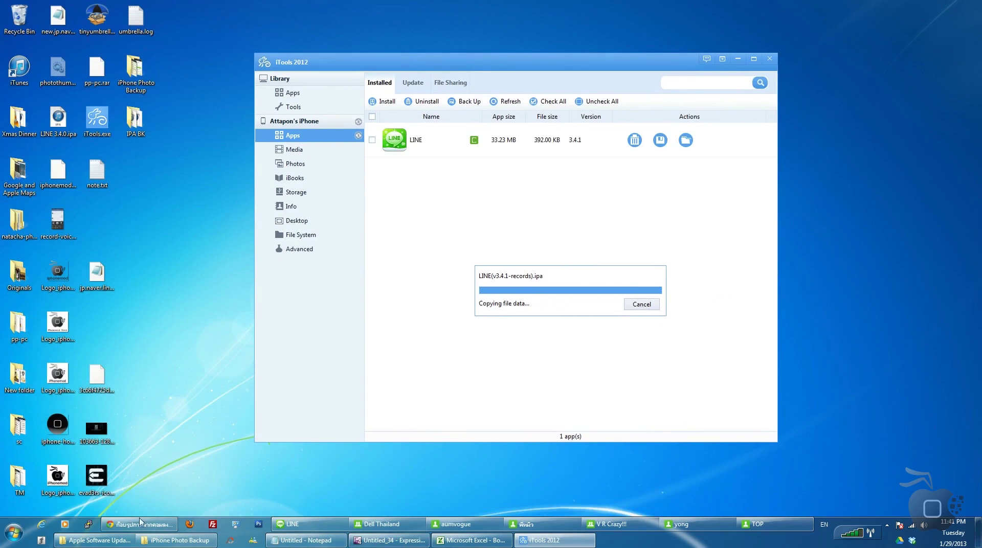
{"action": "left_click", "coordinate": [116, 527]}
{"action": "scroll", "coordinate": [351, 322], "scroll_direction": "down", "scroll_amount": 15}
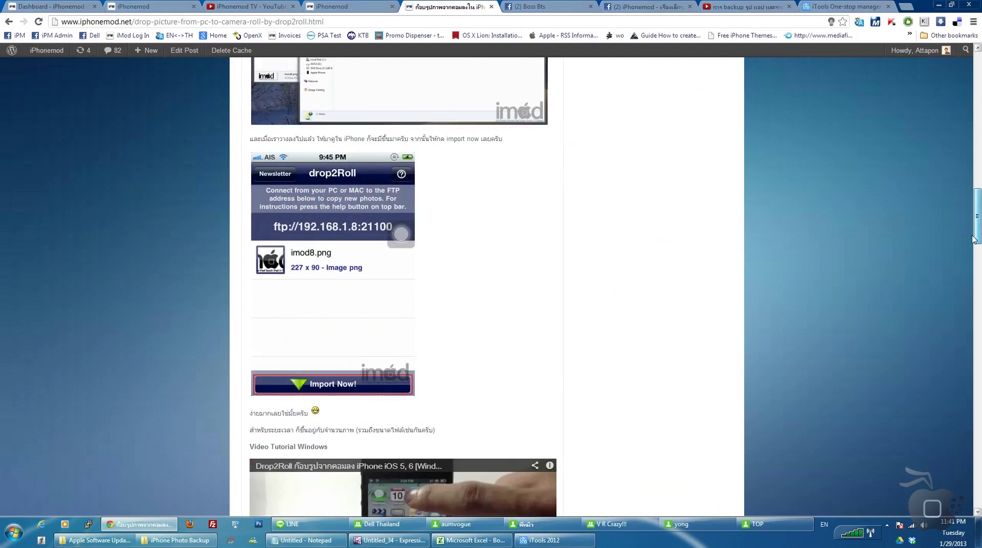
{"action": "left_click_drag", "start_coordinate": [970, 273], "coordinate": [969, 262]}
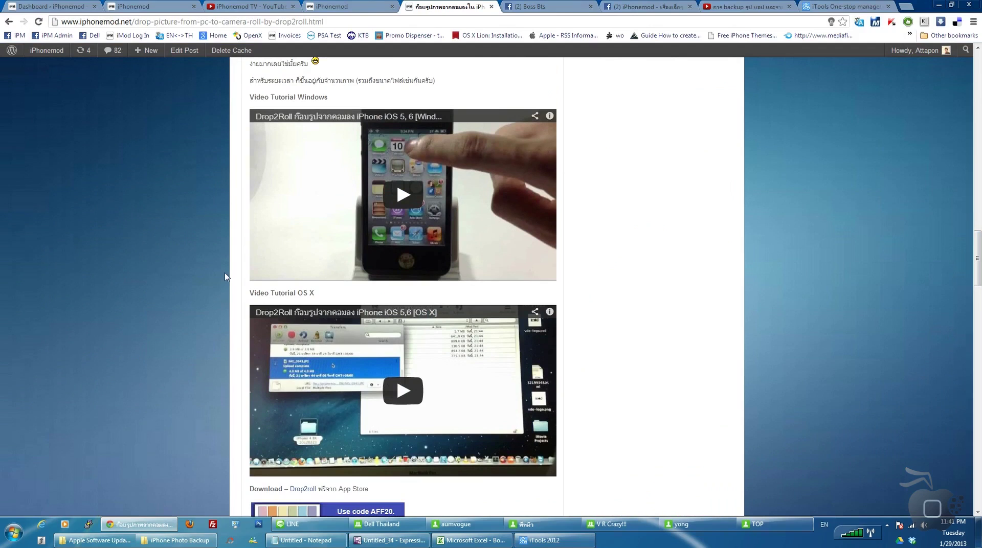
{"action": "left_click", "coordinate": [939, 7]}
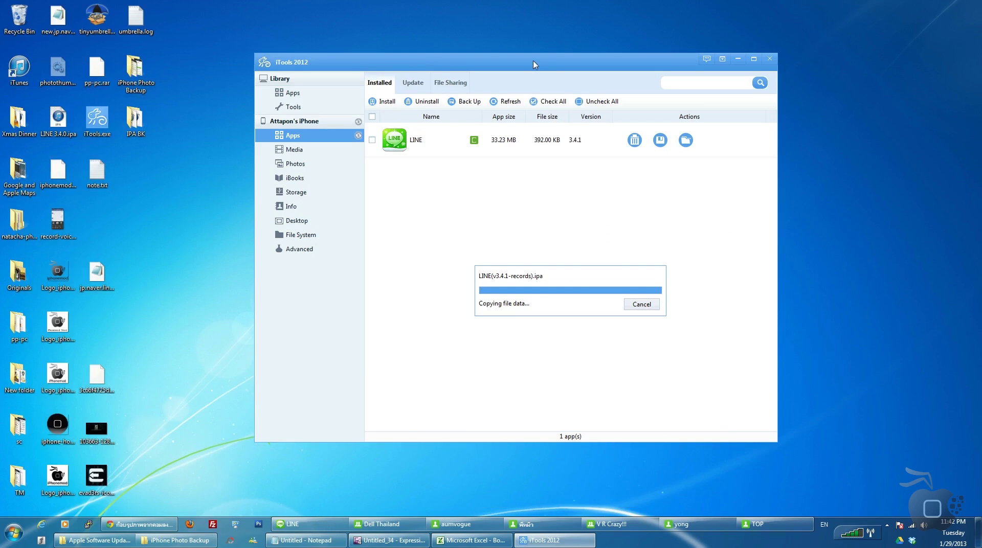
- Open the IPA BK folder from the desktop, examine its backed-up .ipa files beside the iTools window, and close the folder
{"action": "left_click_drag", "start_coordinate": [533, 61], "coordinate": [503, 73]}
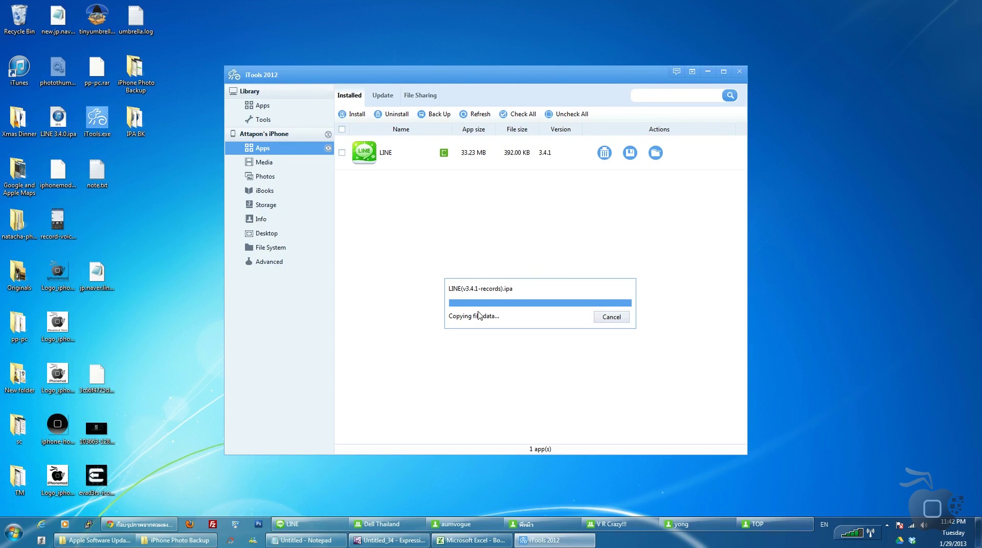
{"action": "left_click_drag", "start_coordinate": [408, 77], "coordinate": [513, 52]}
{"action": "double_click", "coordinate": [135, 119]}
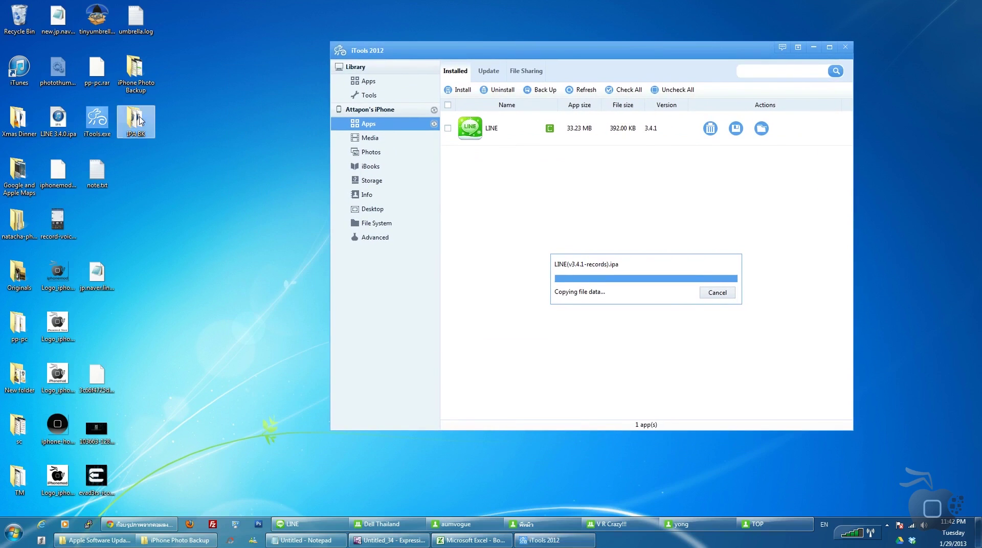
{"action": "left_click", "coordinate": [842, 30]}
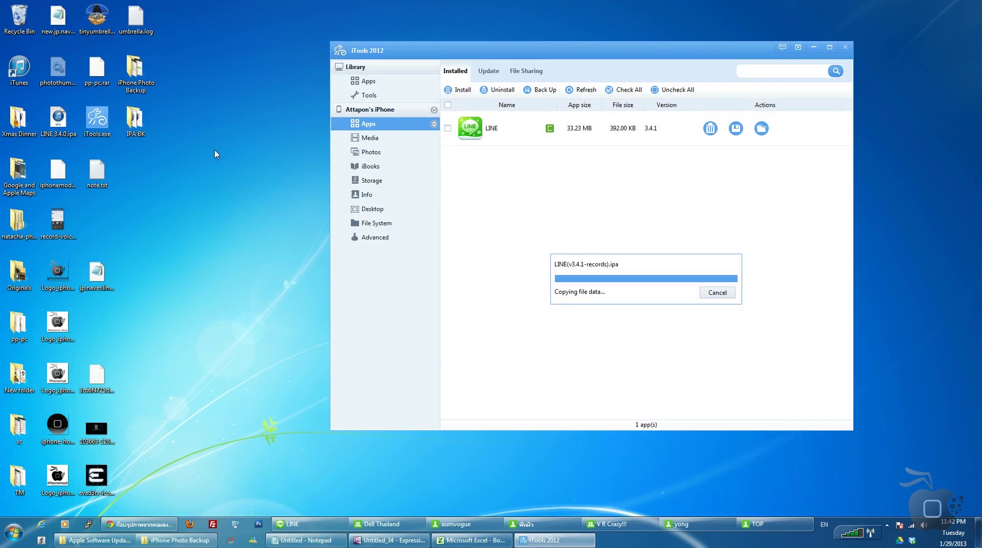
{"action": "double_click", "coordinate": [135, 126]}
{"action": "left_click_drag", "start_coordinate": [870, 467], "coordinate": [672, 336]}
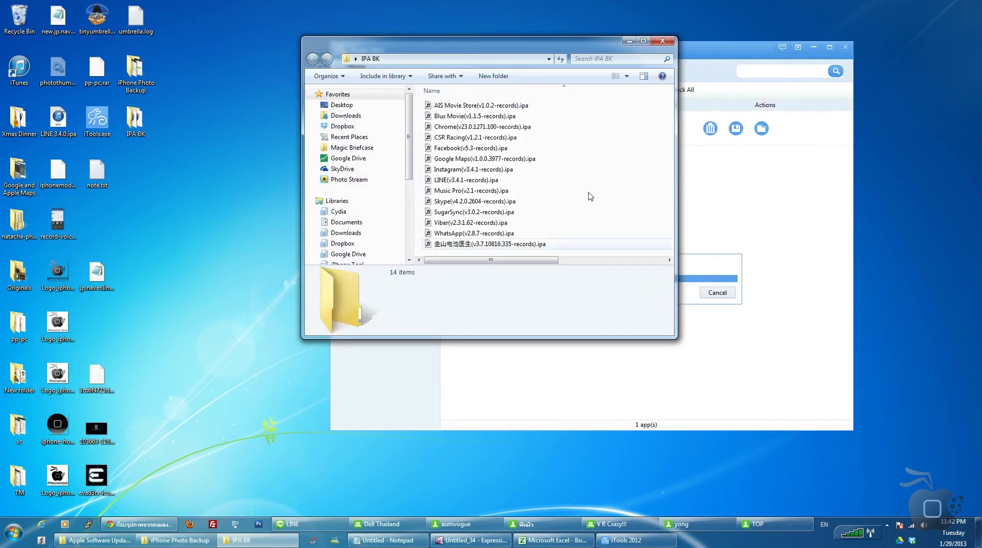
{"action": "left_click_drag", "start_coordinate": [494, 46], "coordinate": [308, 158]}
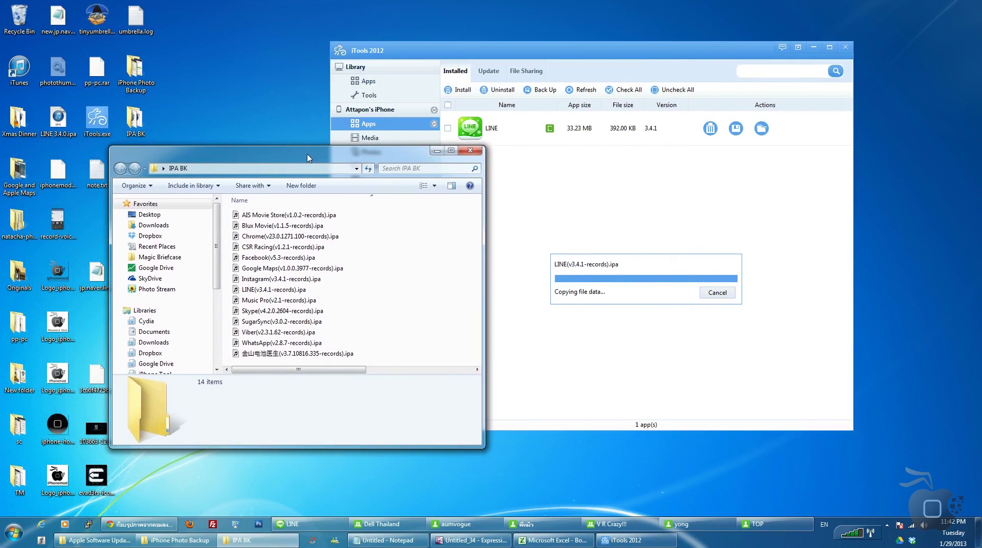
{"action": "left_click", "coordinate": [471, 151]}
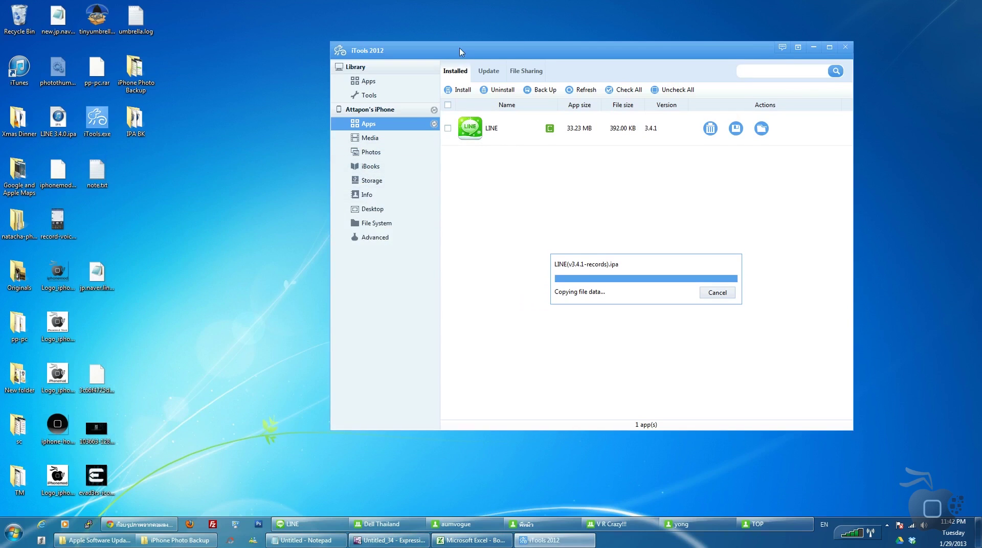
{"action": "left_click_drag", "start_coordinate": [460, 52], "coordinate": [460, 42]}
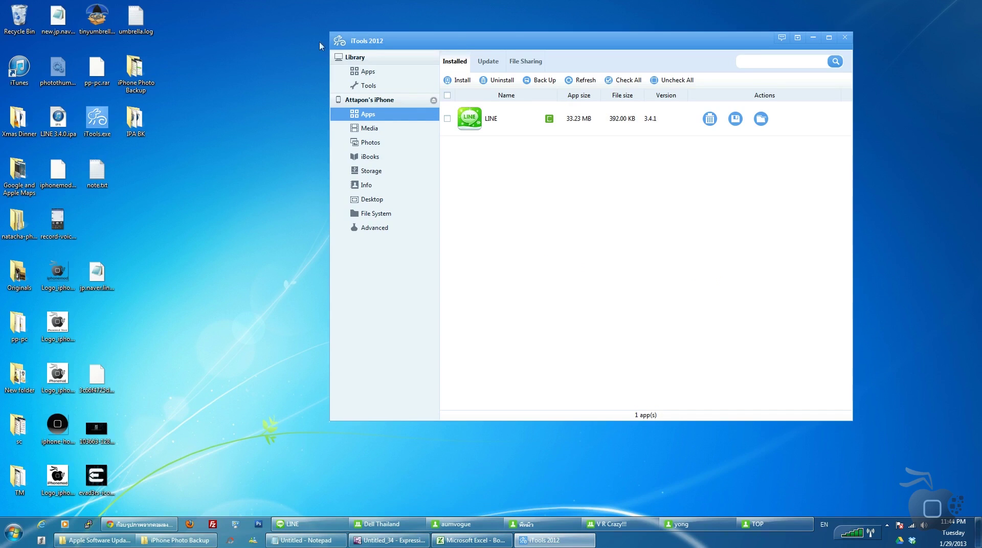
{"action": "key", "text": "XF86MonBrightnessDown"}
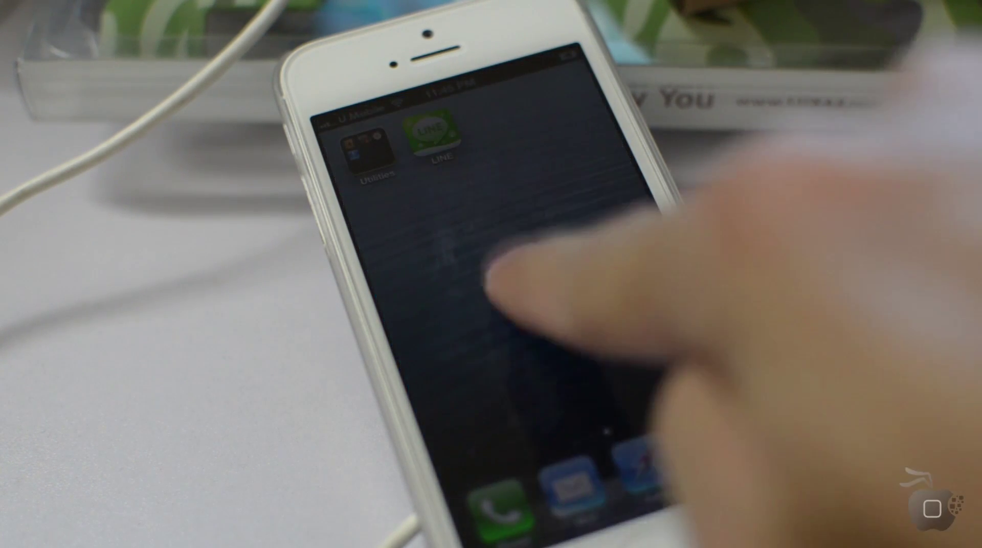
{"action": "left_click", "coordinate": [417, 128]}
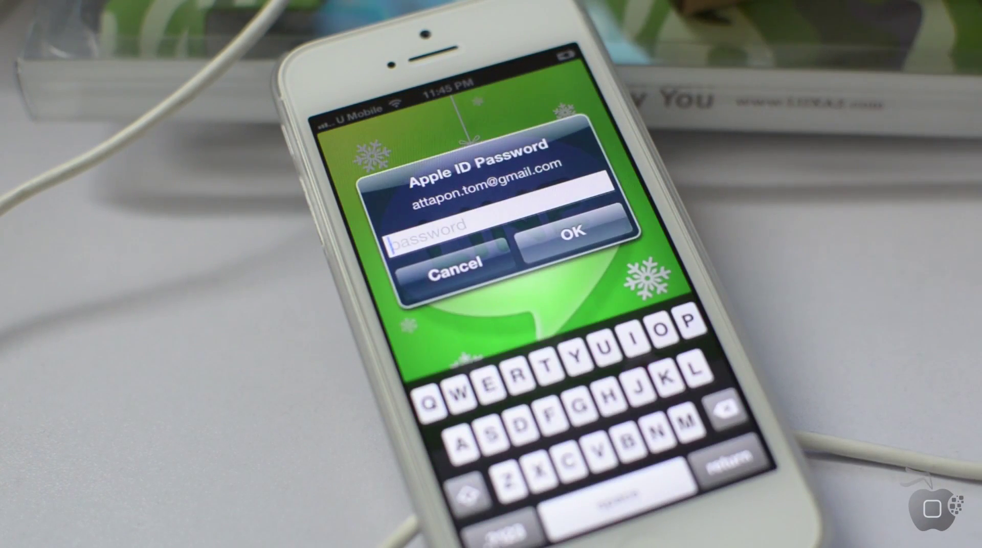